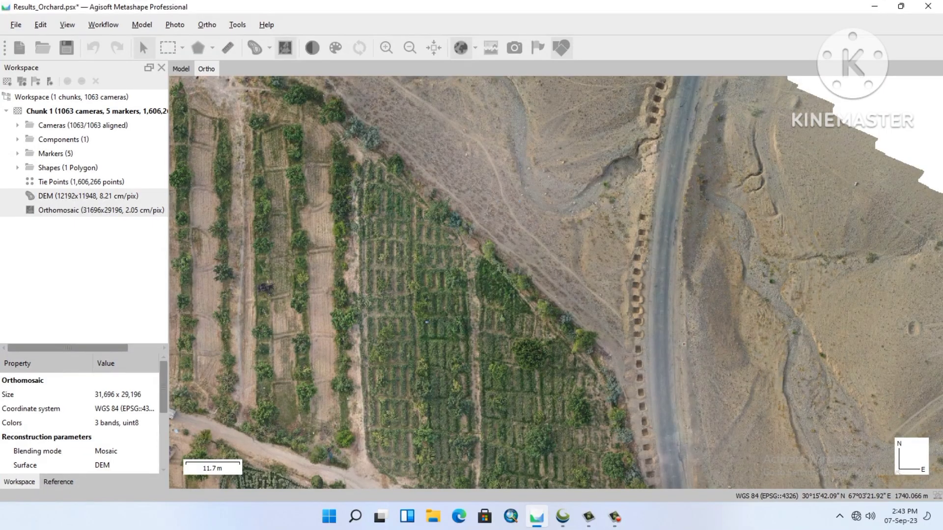
Step: Display the DEM, and return to the orthomosaic view
double_click(89, 195)
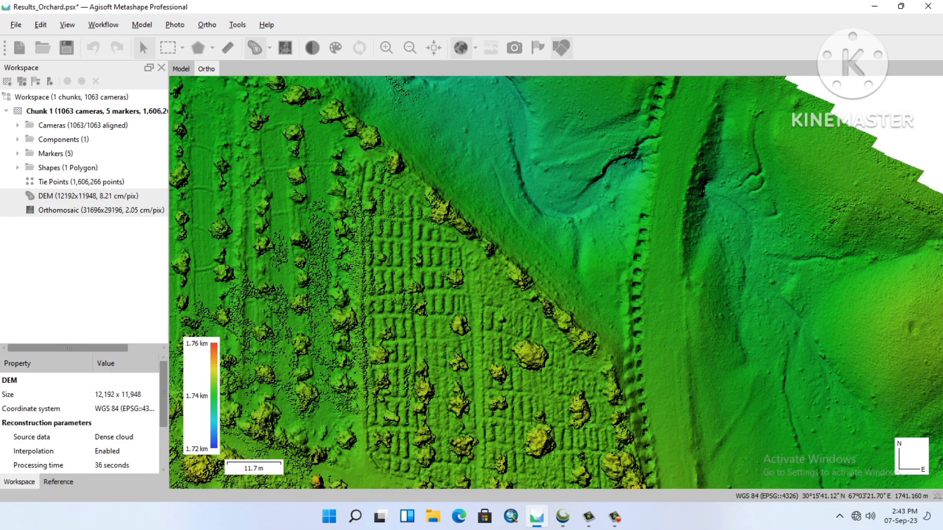
double_click(88, 210)
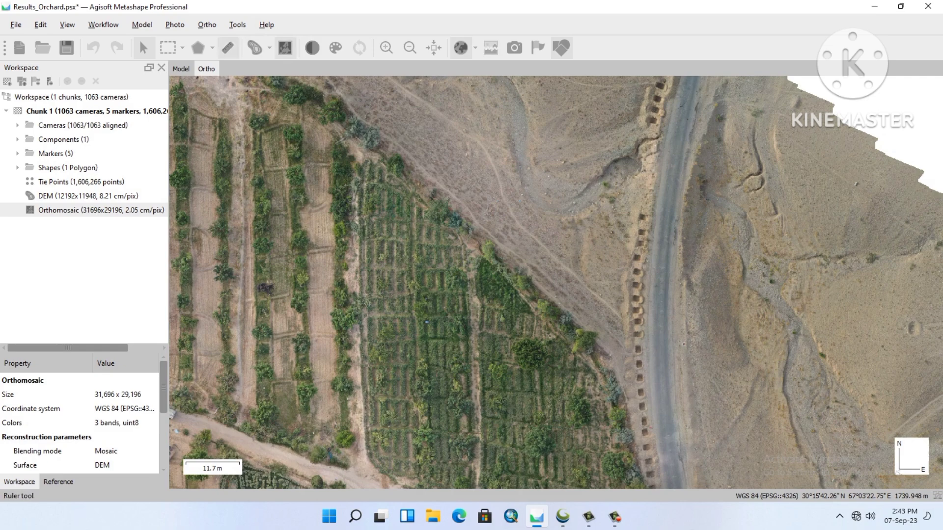
left_click(182, 47)
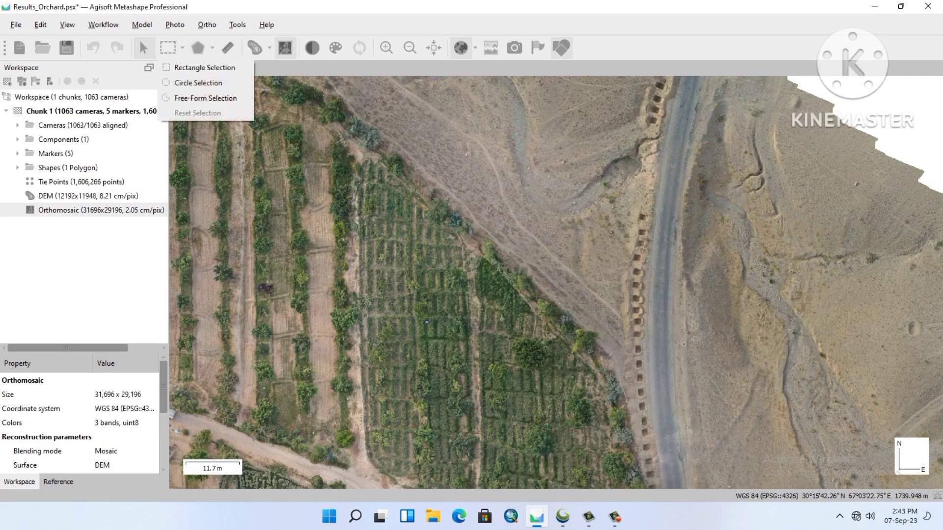
Step: Draw a four-vertex polygon spanning the road and the ground on both sides of it, about 1168 m² in area
left_click(212, 48)
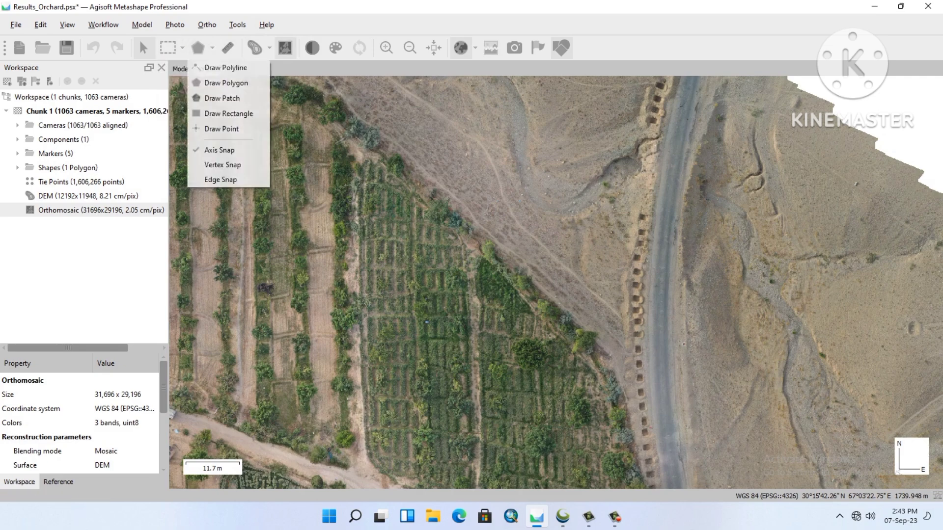
left_click(221, 80)
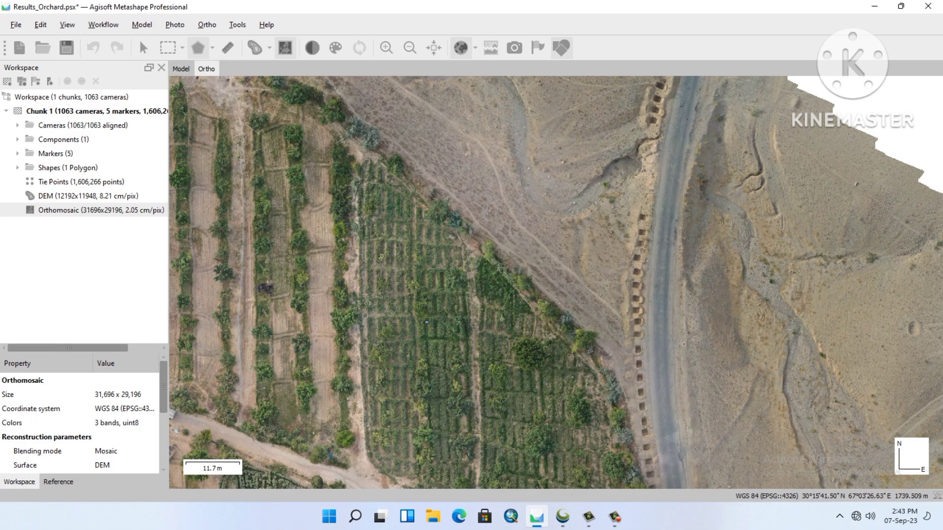
left_click(795, 183)
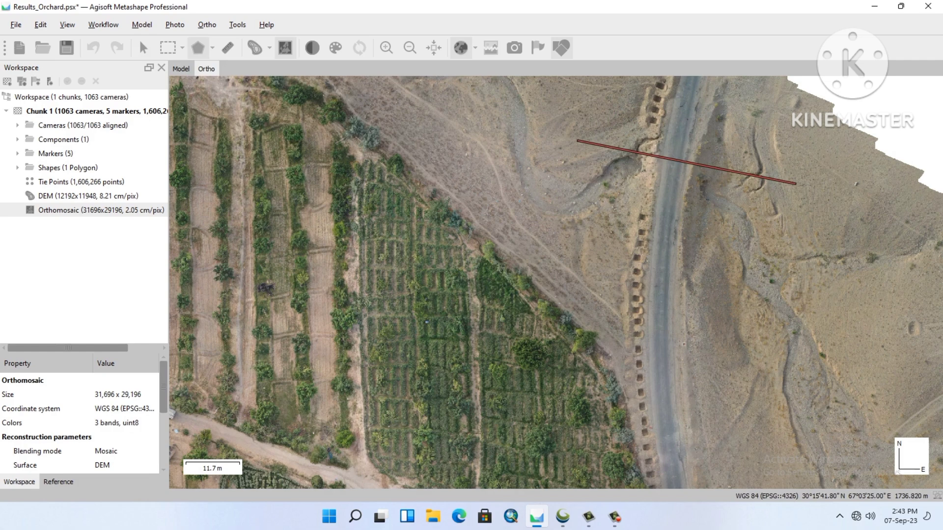
left_click(576, 142)
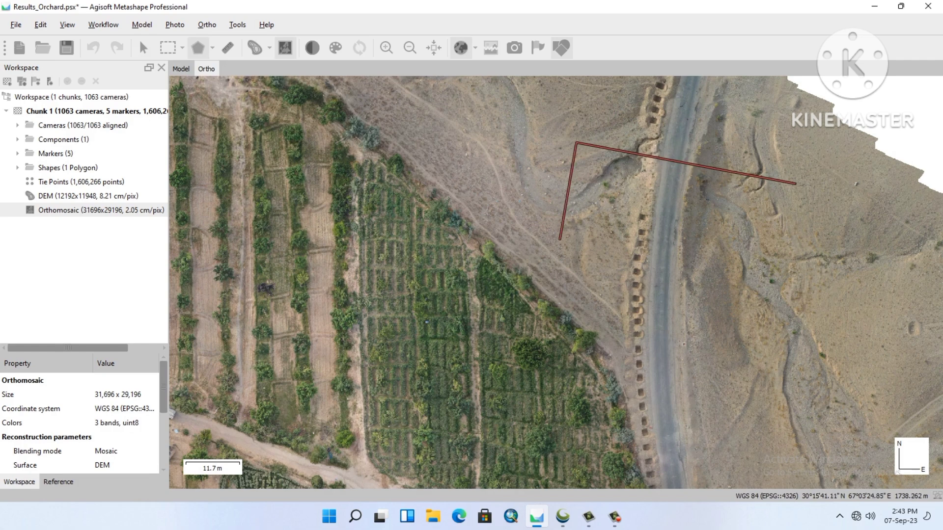
left_click(556, 253)
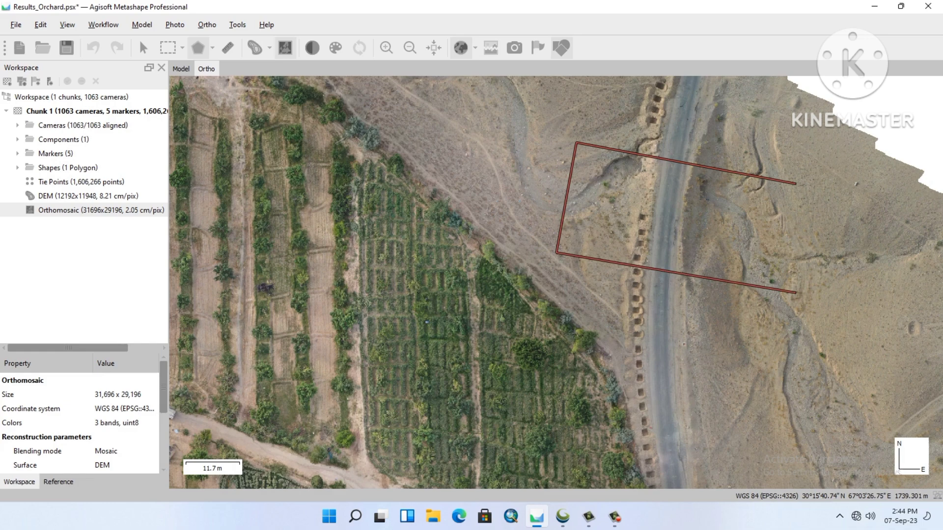
left_click(792, 290)
left_click(796, 183)
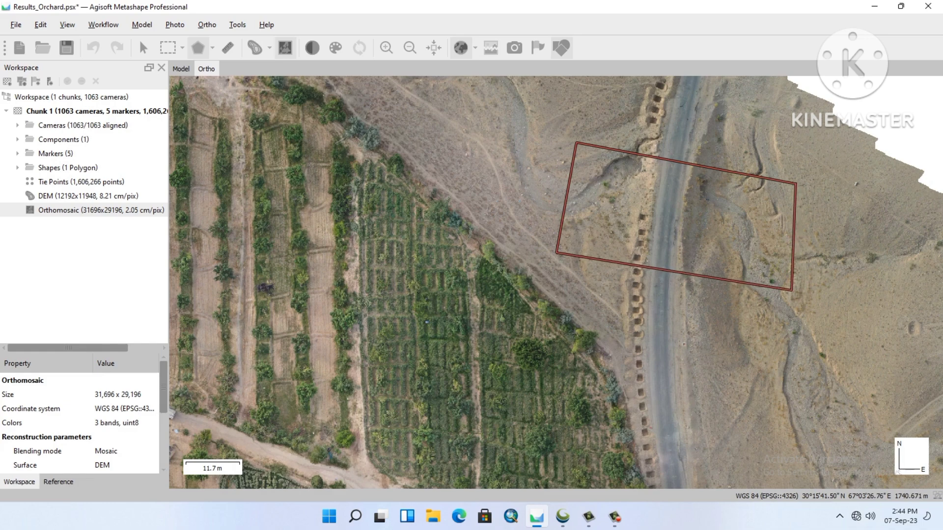
left_click(449, 358)
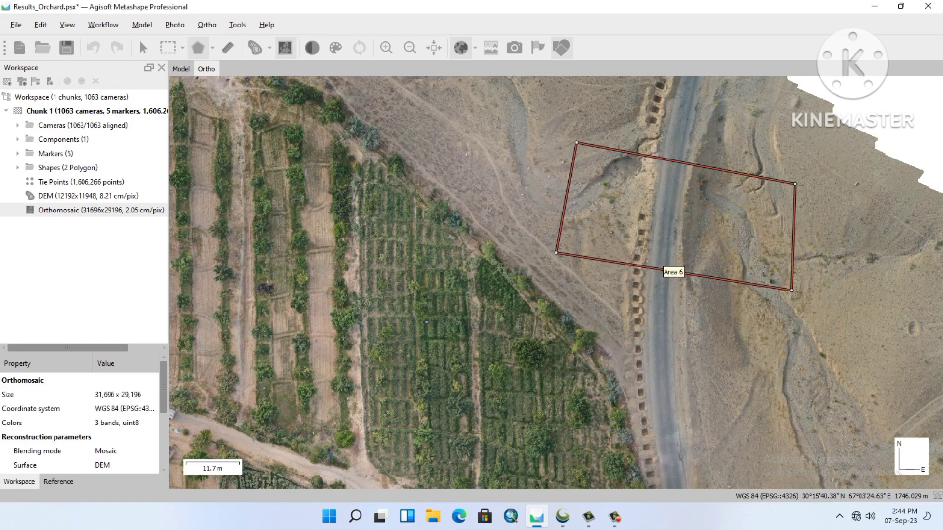
Step: Measure the road polygon's vertex coordinates, perimeter and area
left_click(717, 168)
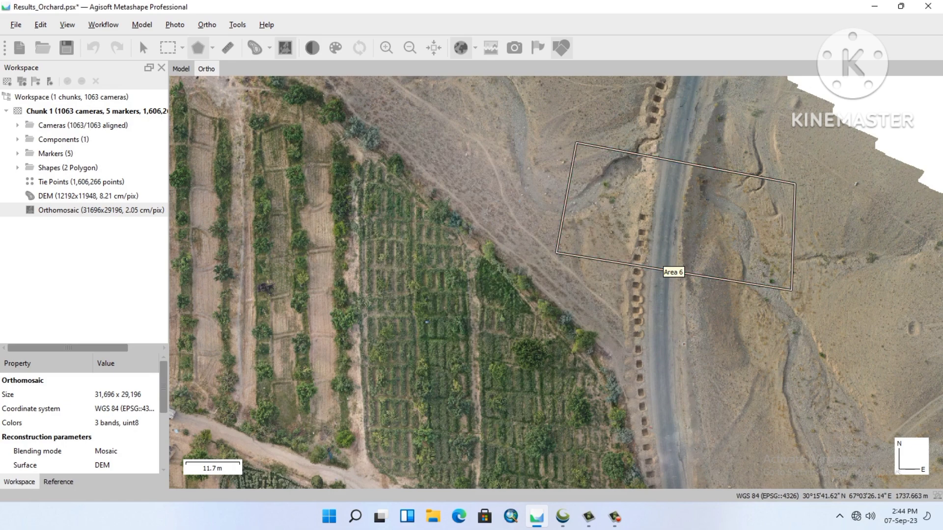
right_click(716, 168)
key("Escape")
left_click(144, 47)
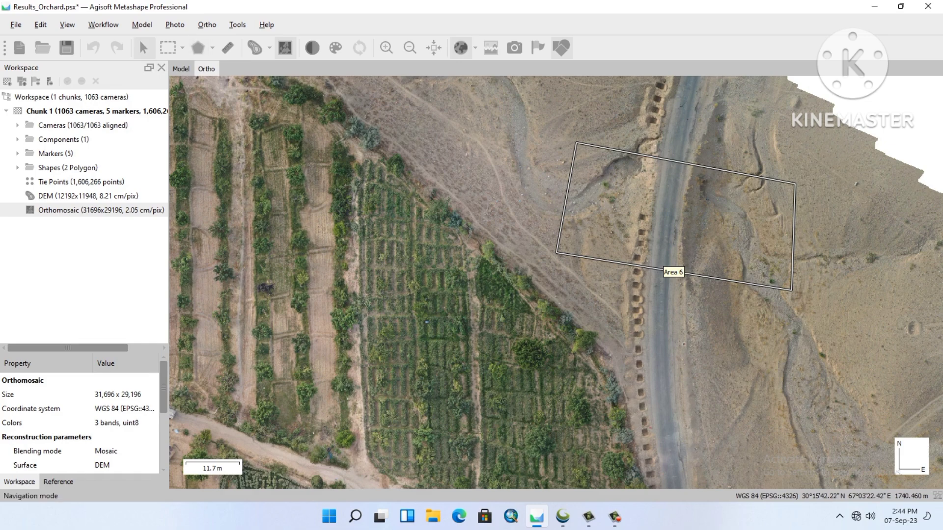
left_click(670, 271)
right_click(664, 270)
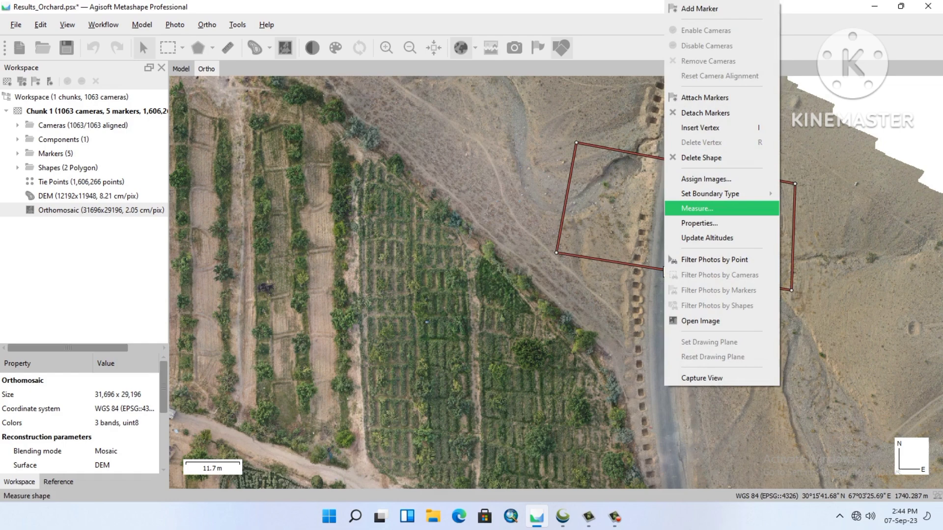
left_click(697, 208)
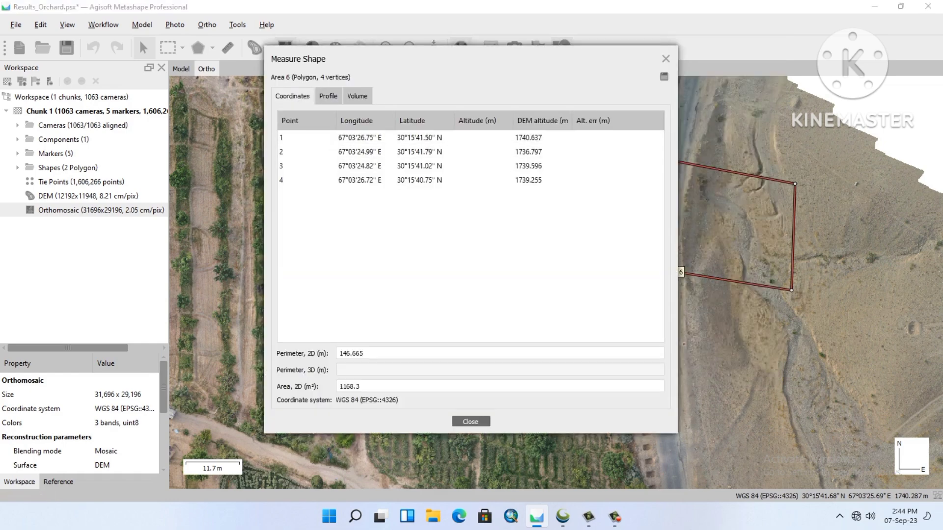
left_click_drag(470, 58, 327, 77)
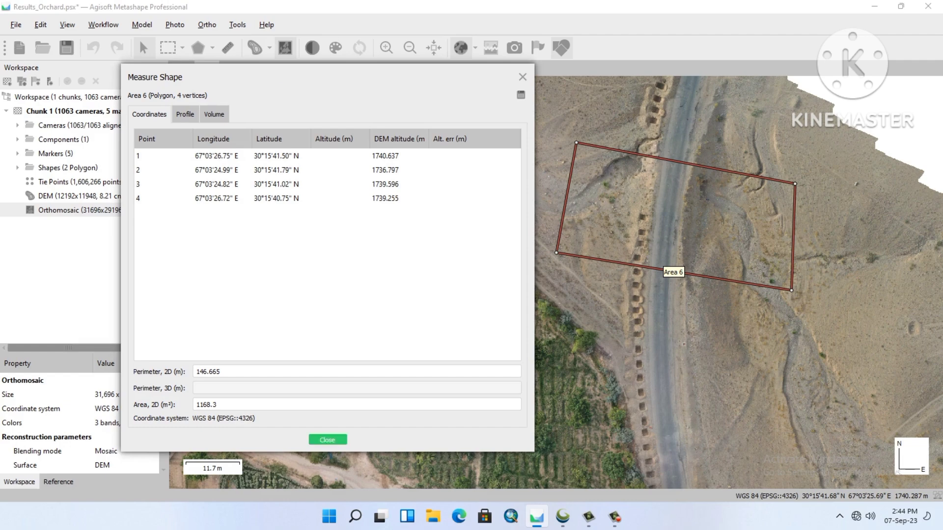
left_click(327, 440)
Step: Examine the elevation profile along the road polygon's boundary in its shape measurements
scroll(669, 222, "up", 6)
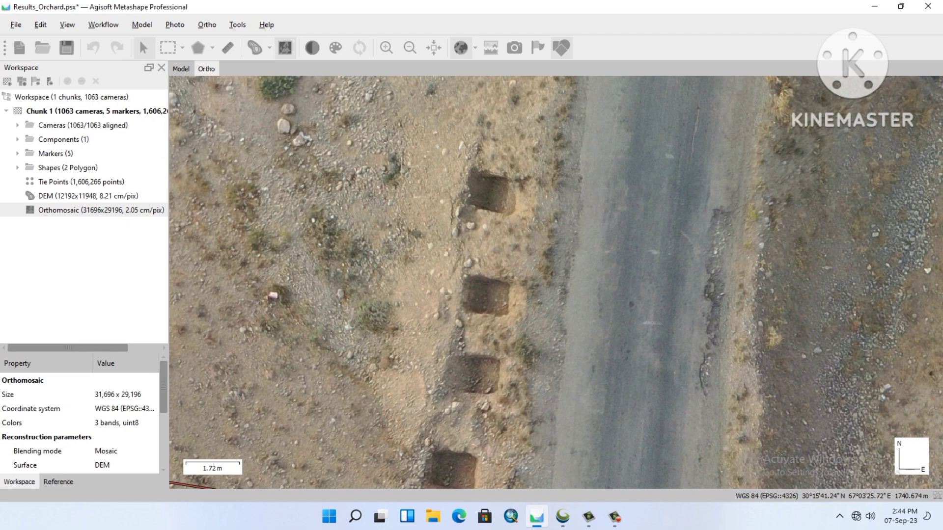
scroll(658, 253, "down", 5)
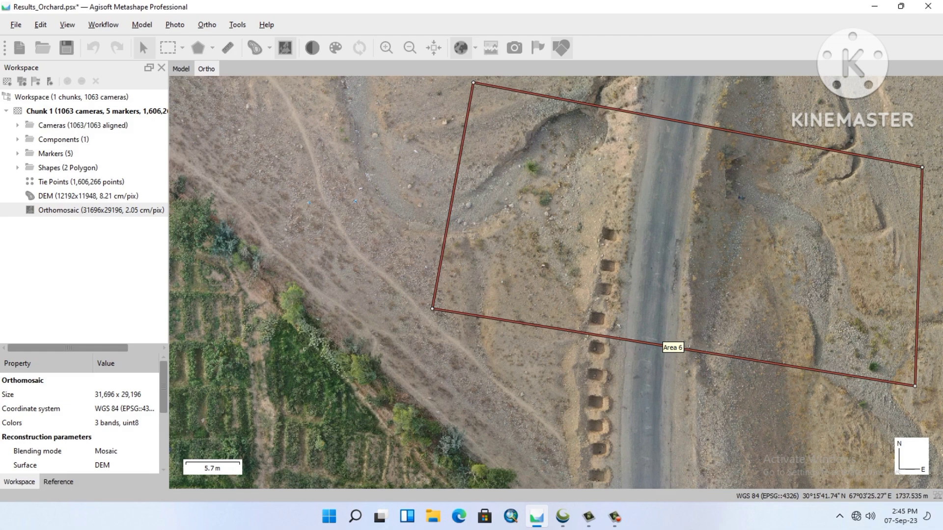
right_click(548, 97)
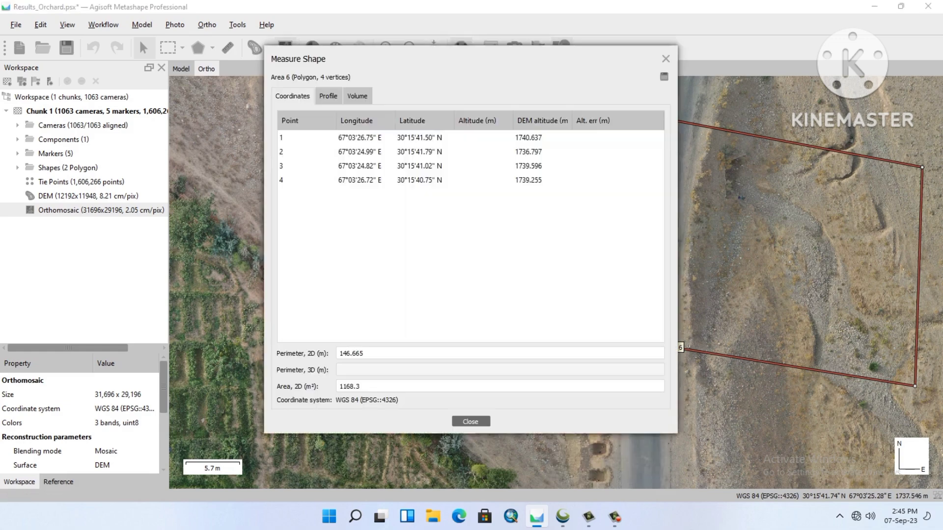
left_click(580, 305)
left_click(328, 96)
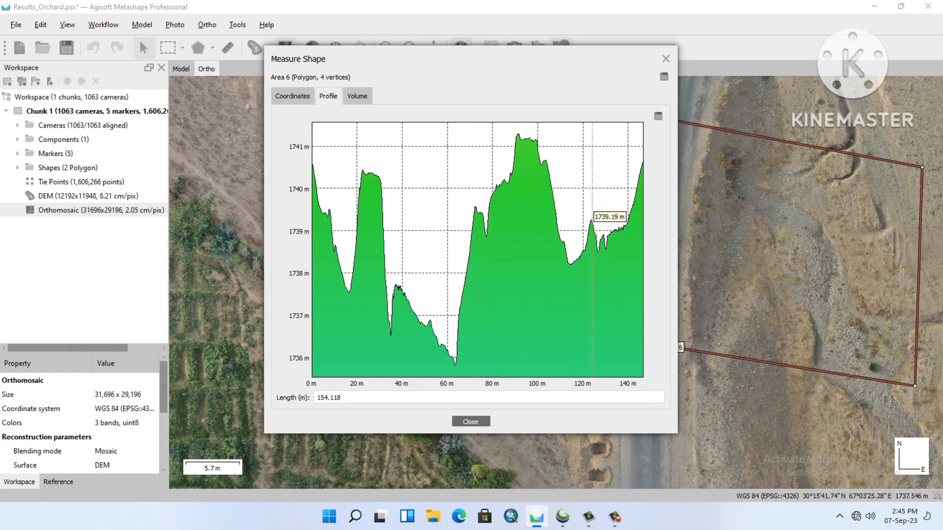
left_click(666, 59)
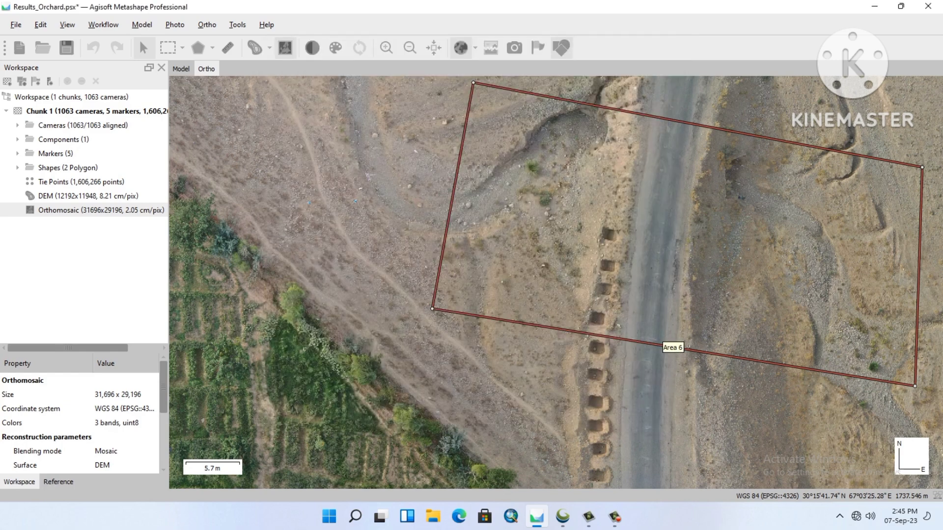
Step: Measure the road polygon's volume above and below the best fit plane
left_click(167, 48)
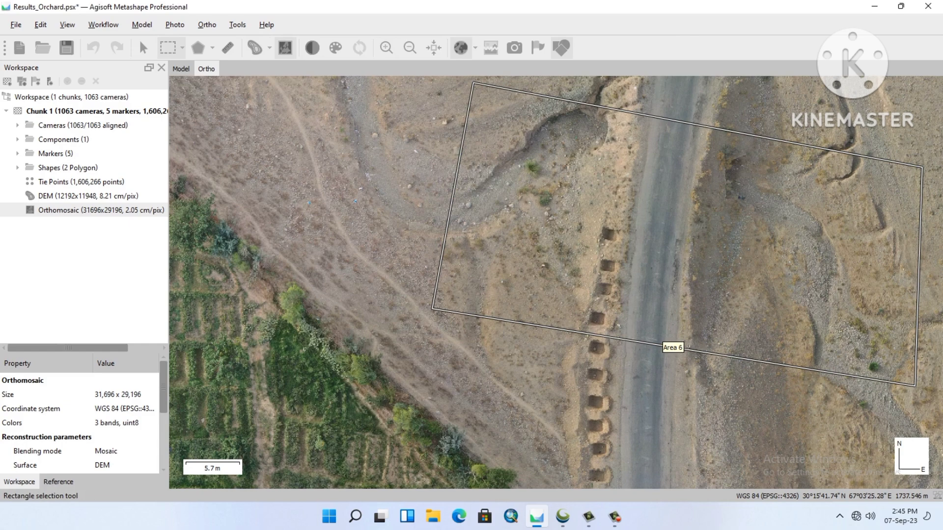
left_click(143, 47)
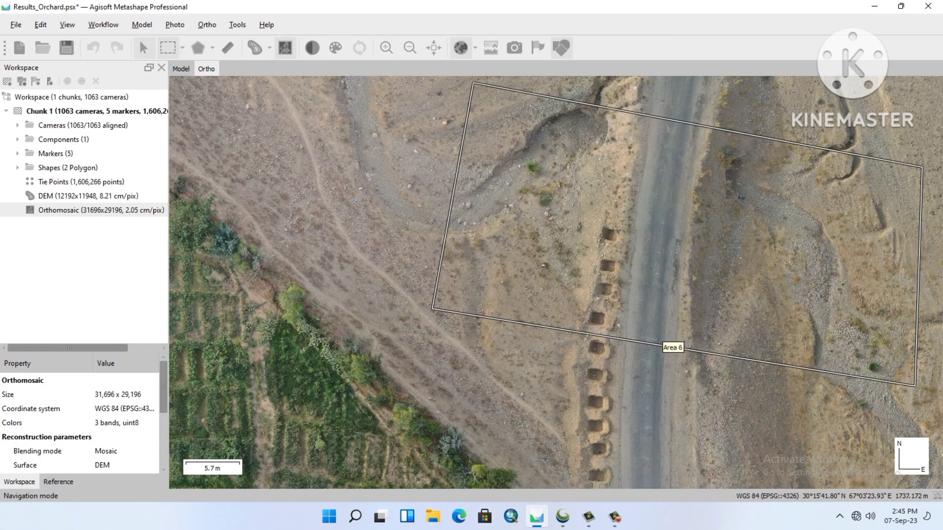
right_click(458, 164)
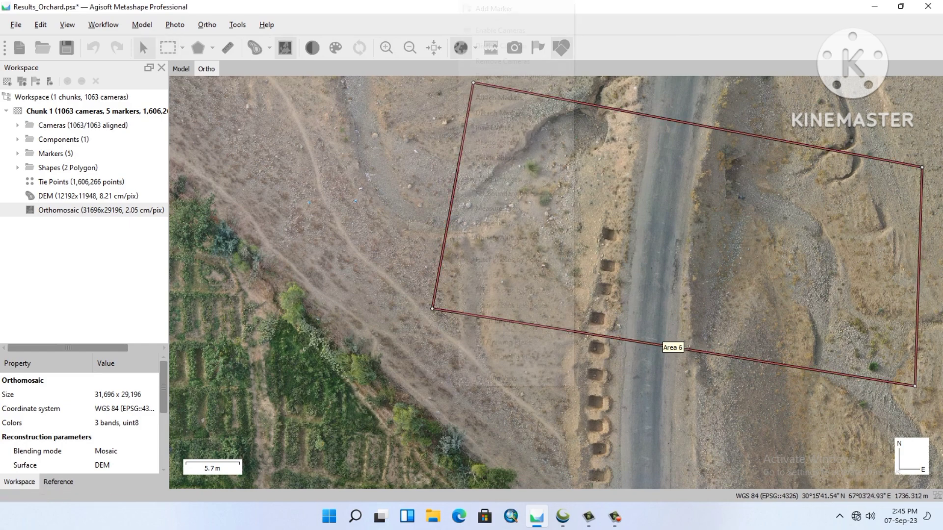
left_click(491, 209)
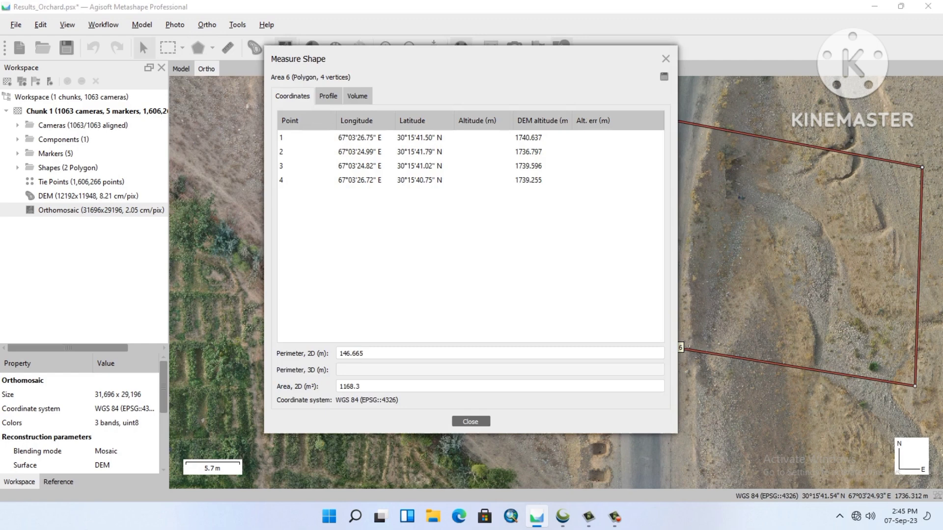
left_click(356, 96)
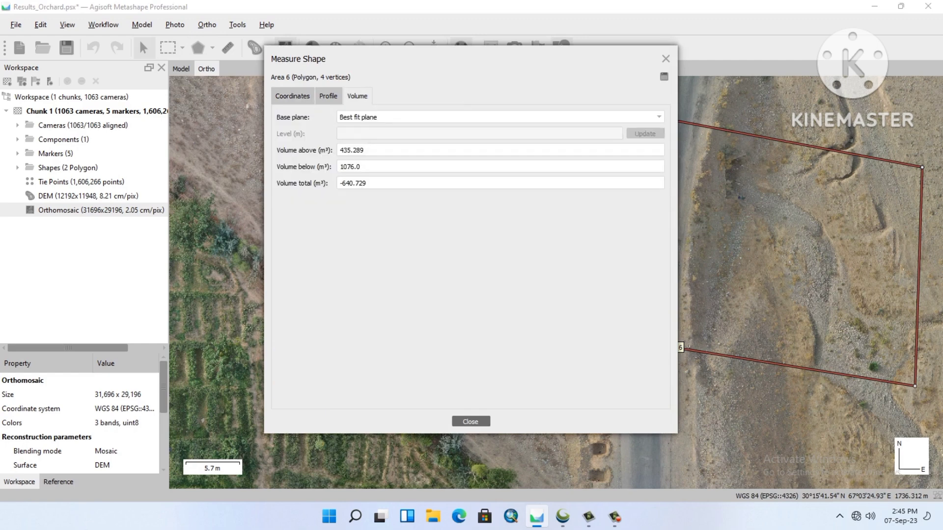
Step: Calculate the polygon's volume against a custom level base plane at 1740.600 m, keeping the polygon in sight
left_click(373, 117)
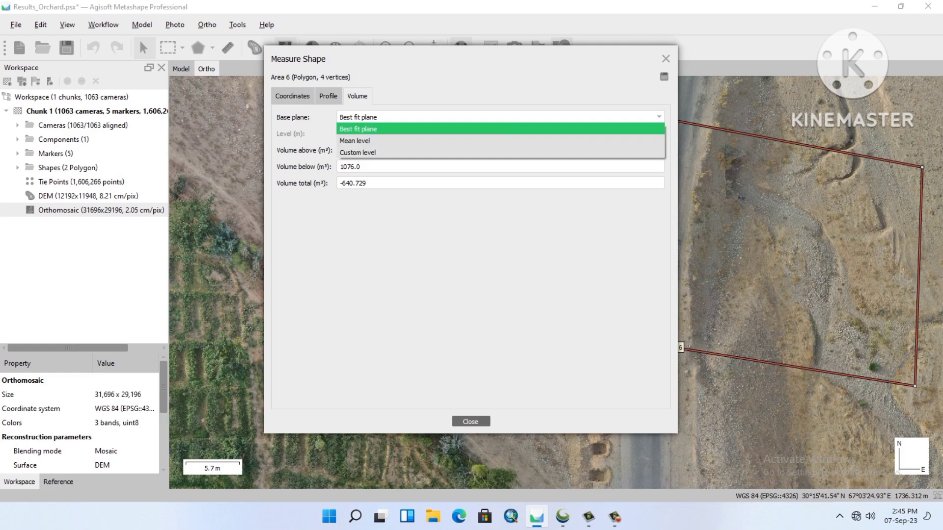
left_click(373, 152)
double_click(340, 133)
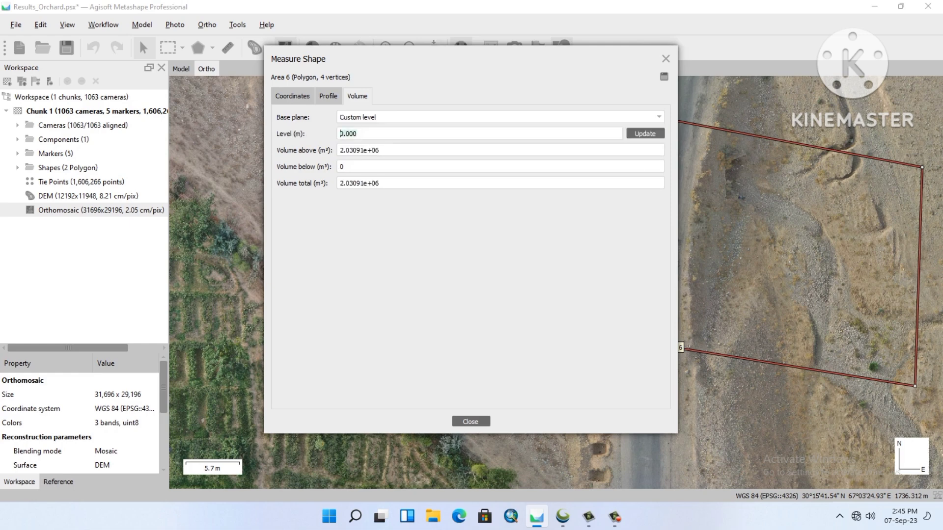
type("1740")
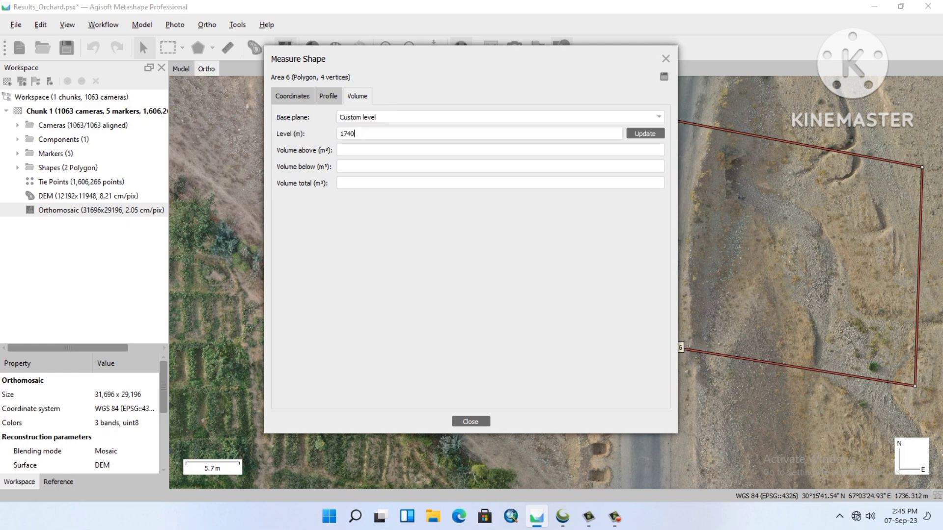
type(".600")
key("Return")
left_click_drag(470, 59, 377, 62)
left_click_drag(226, 63, 229, 62)
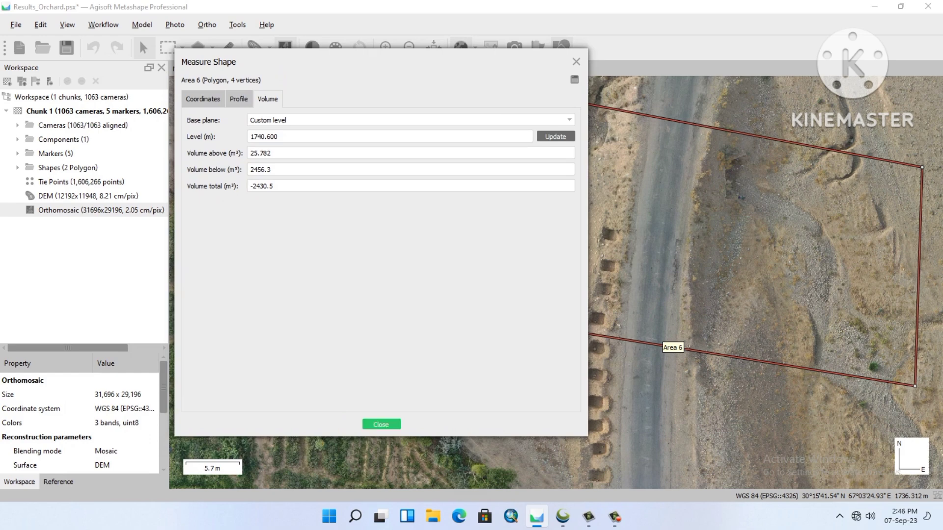
Step: Review the polygon's elevation profile and vertex coordinates, and close the shape measurements
left_click(238, 98)
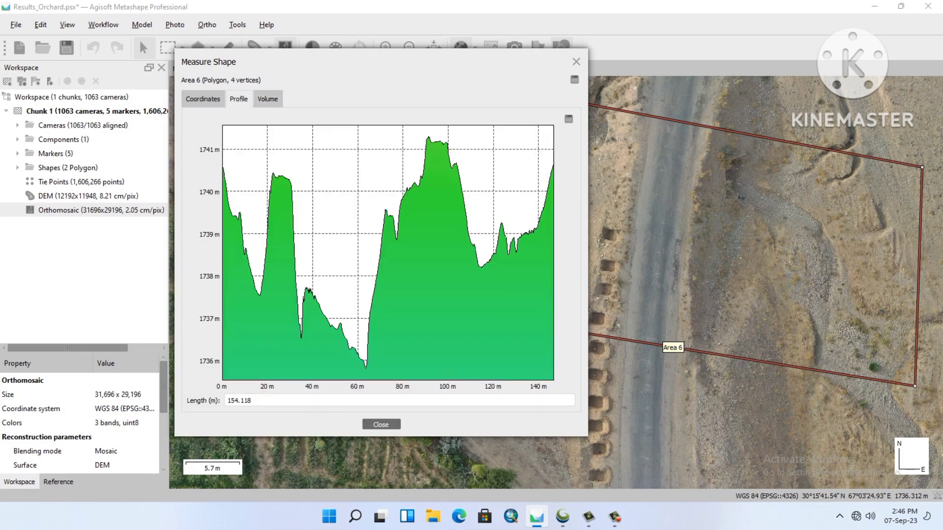
left_click(202, 99)
left_click(239, 99)
left_click(381, 424)
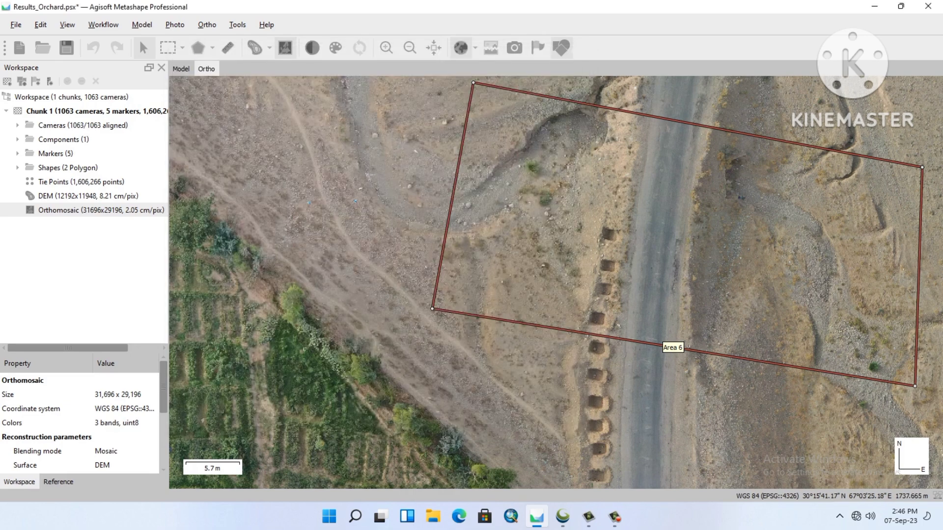
left_click(614, 516)
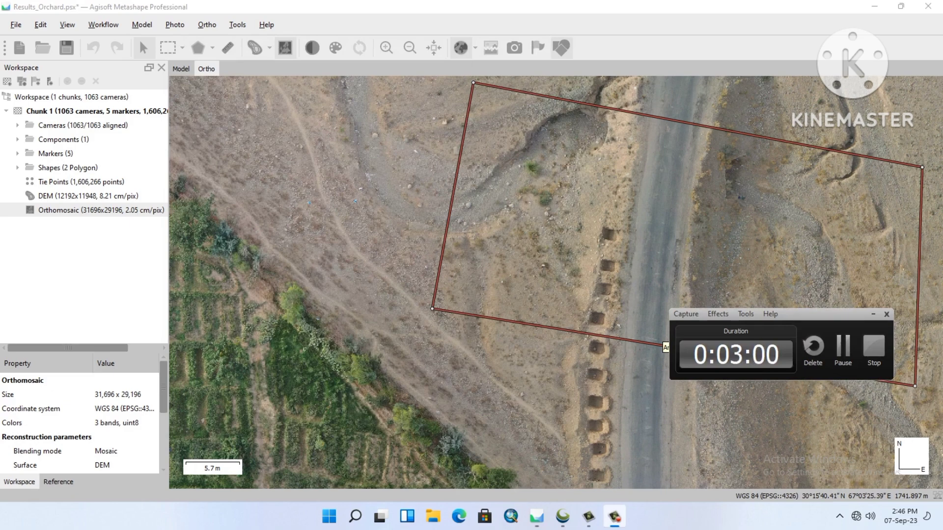
mouse_move(588, 517)
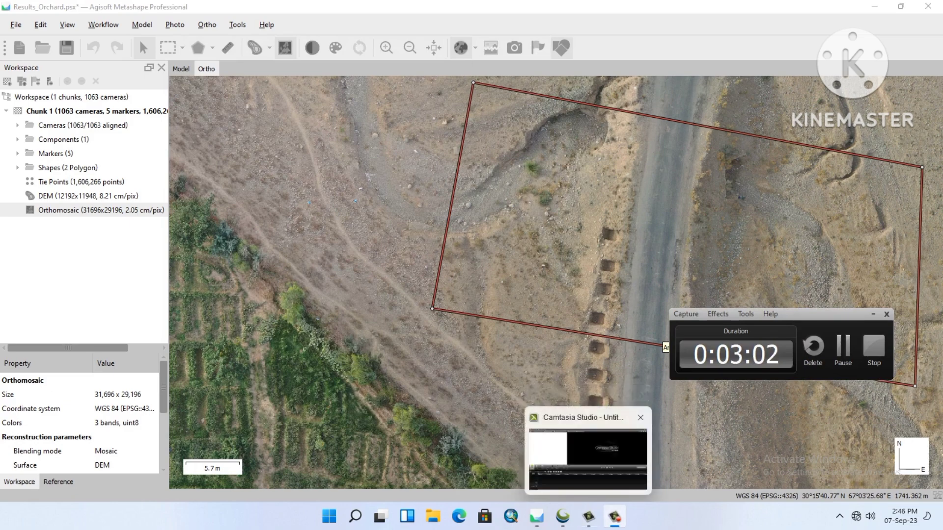
left_click(873, 314)
scroll(692, 316, "down", 4)
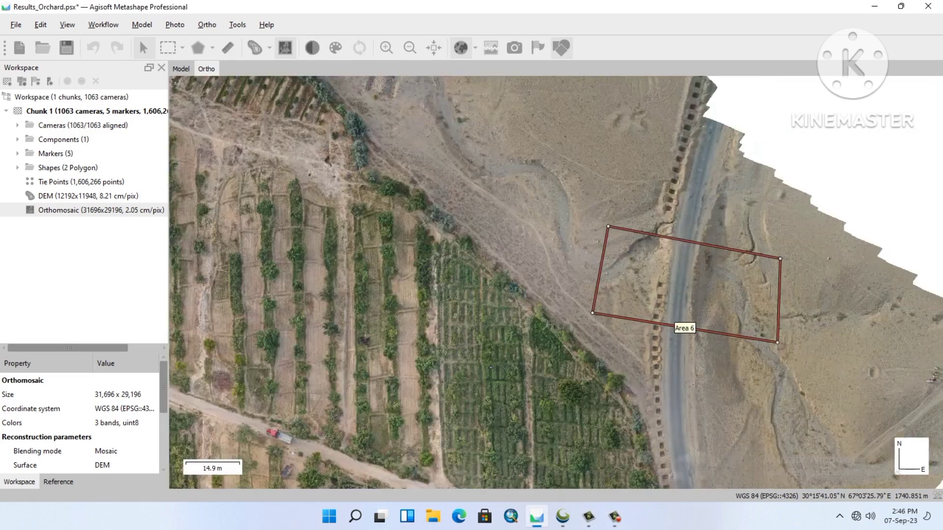
left_click_drag(726, 268, 653, 273)
scroll(653, 273, "up", 1)
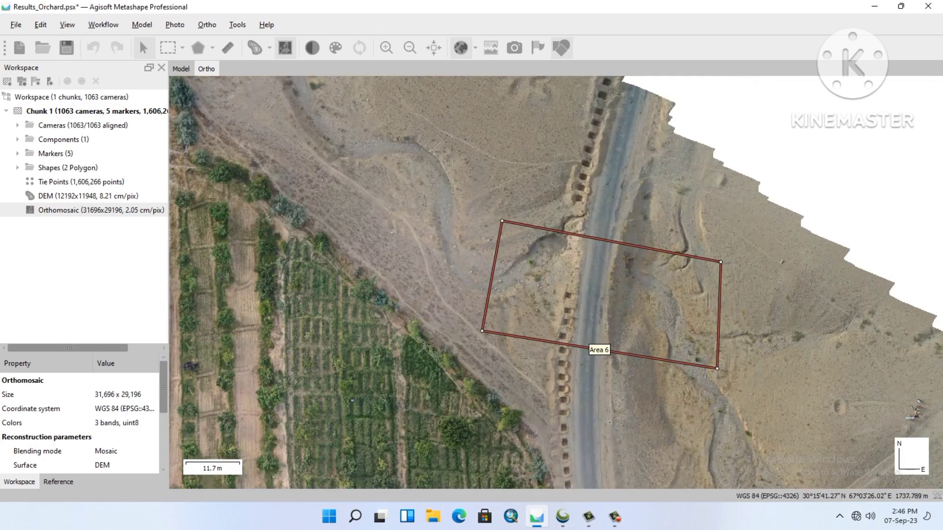
scroll(711, 294, "up", 2)
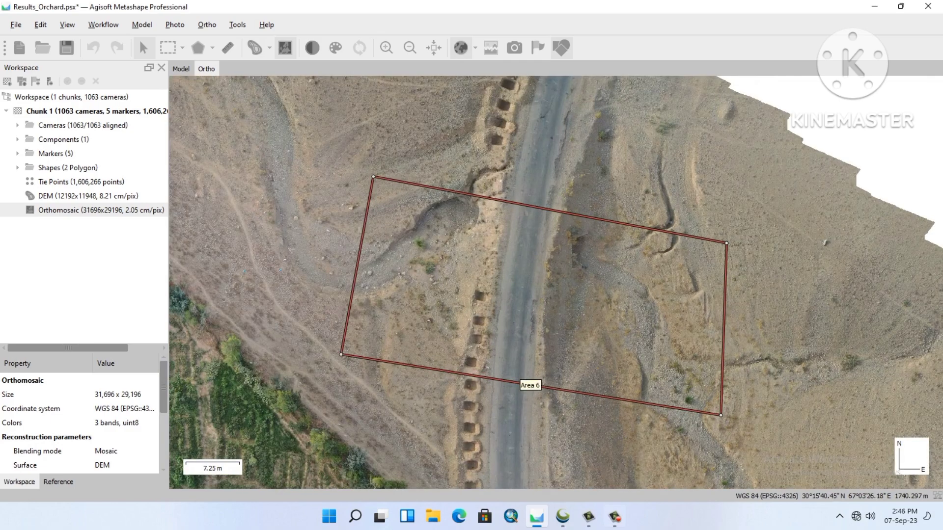